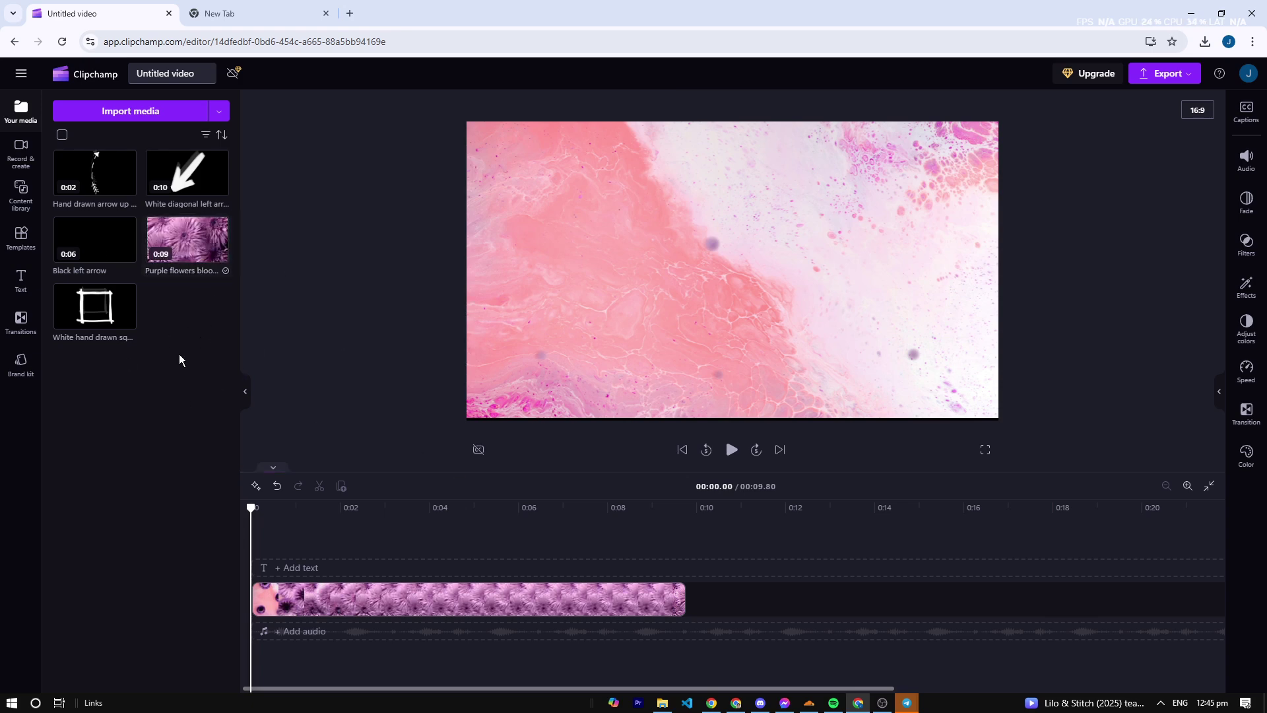
Layer the white hand-drawn square above the flower video and nudge it lower in frame
{"action": "left_click", "coordinate": [693, 287]}
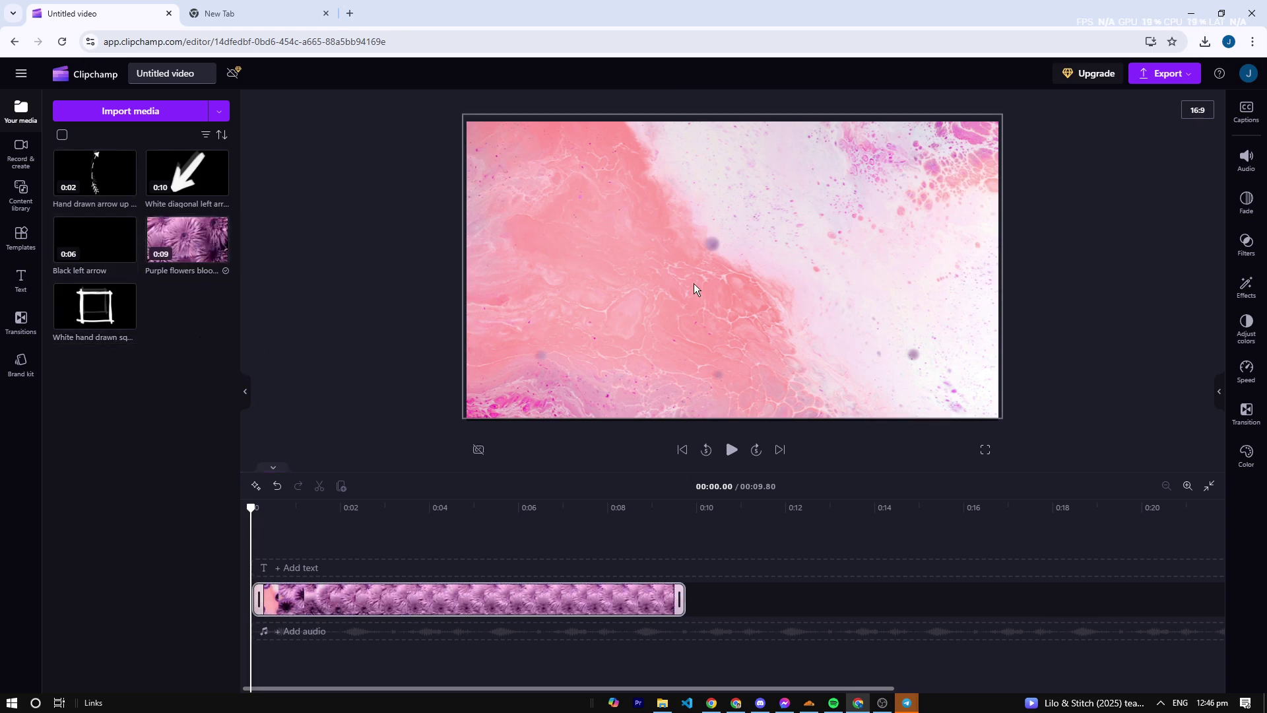
{"action": "left_click_drag", "start_coordinate": [96, 309], "coordinate": [660, 404]}
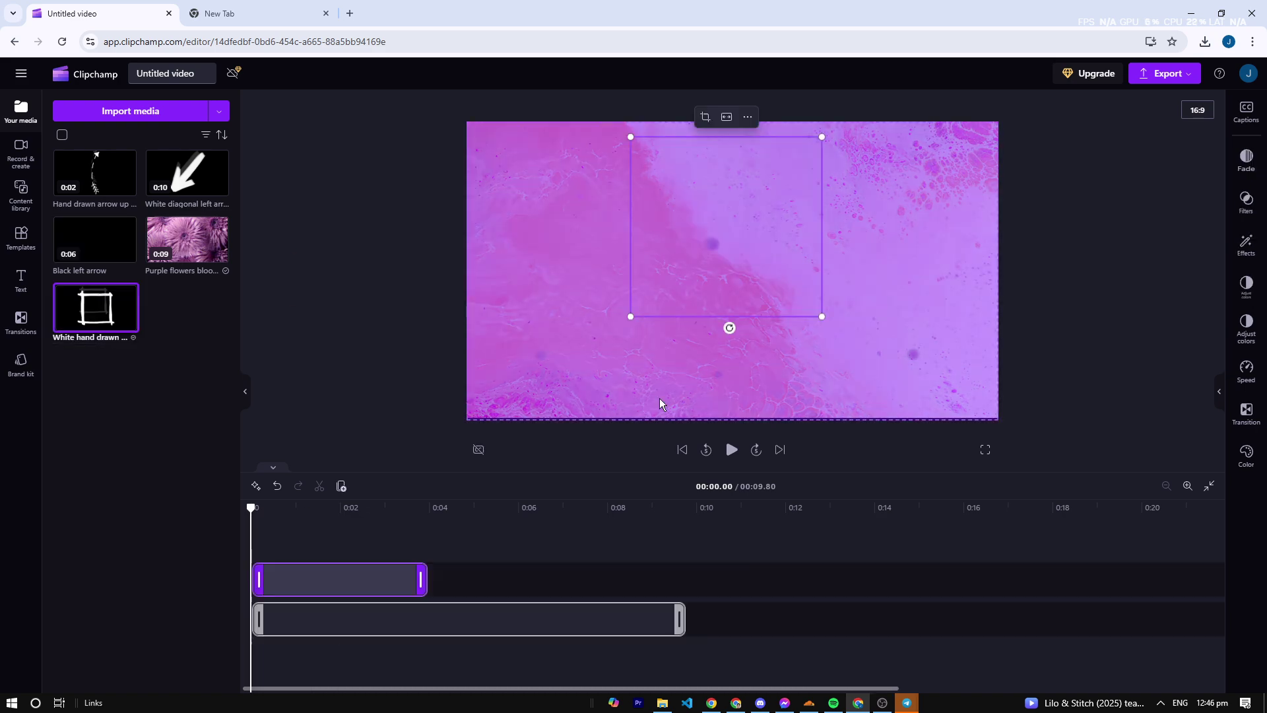
{"action": "left_click_drag", "start_coordinate": [742, 268], "coordinate": [737, 319]}
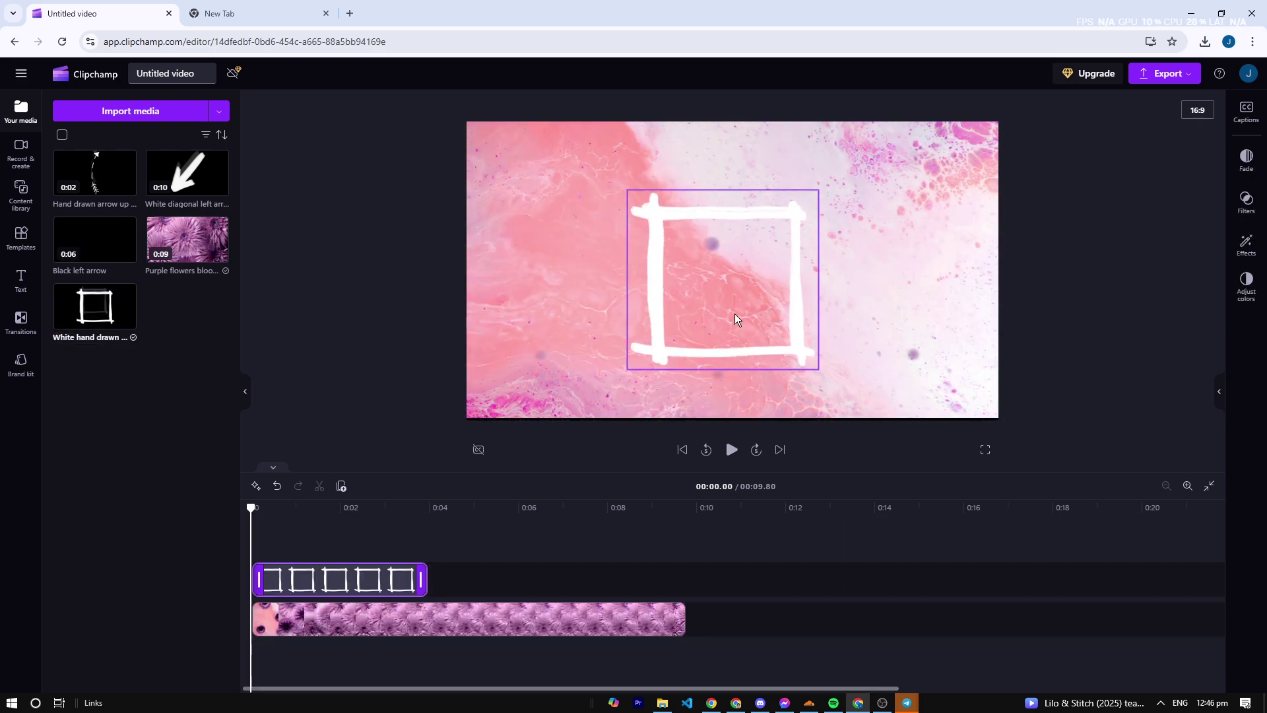
Give the square the Radial effect and scrub through the video's opening second
{"action": "left_click", "coordinate": [1247, 245]}
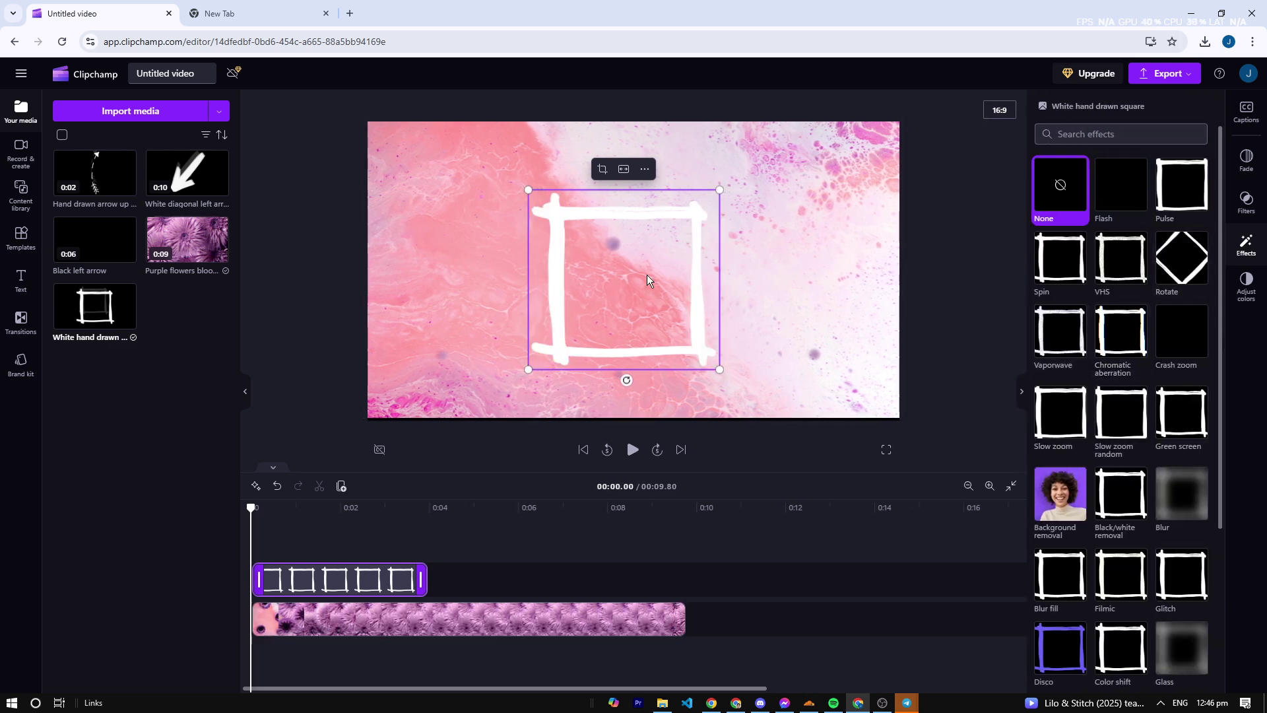
{"action": "scroll", "coordinate": [1100, 367], "scroll_direction": "down", "scroll_amount": 3}
{"action": "left_click", "coordinate": [1059, 570]}
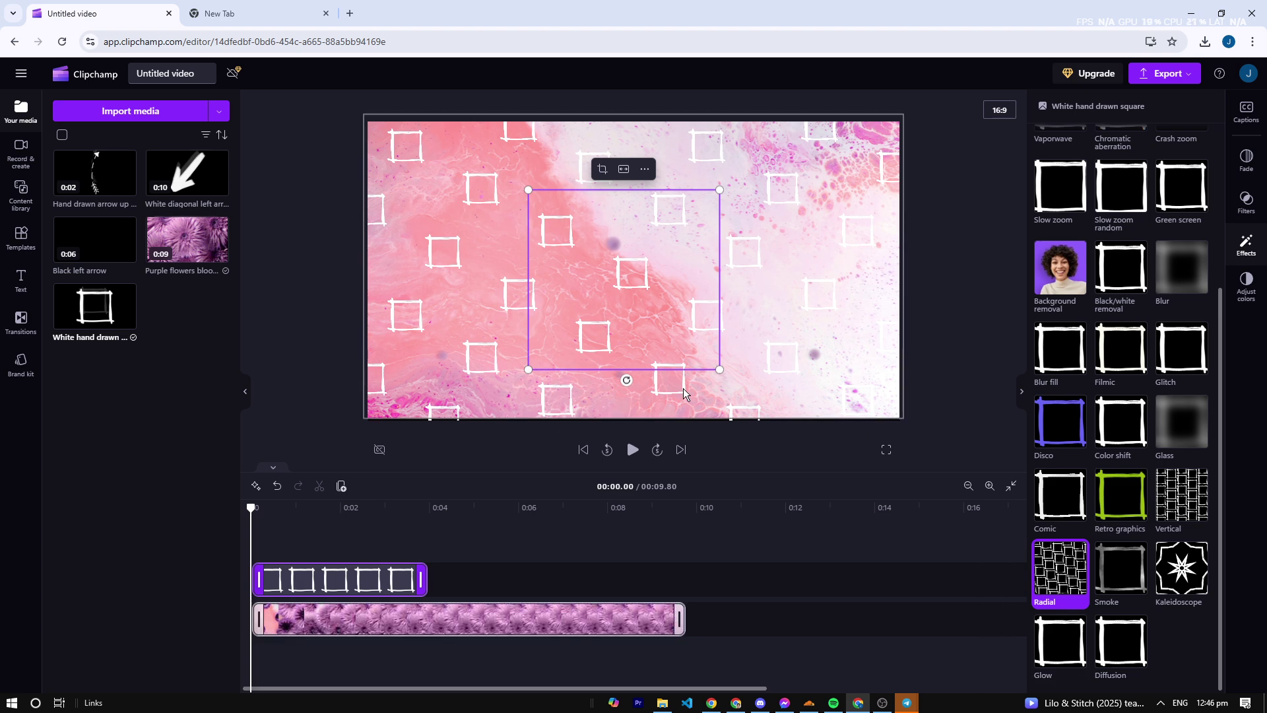
{"action": "left_click", "coordinate": [299, 509]}
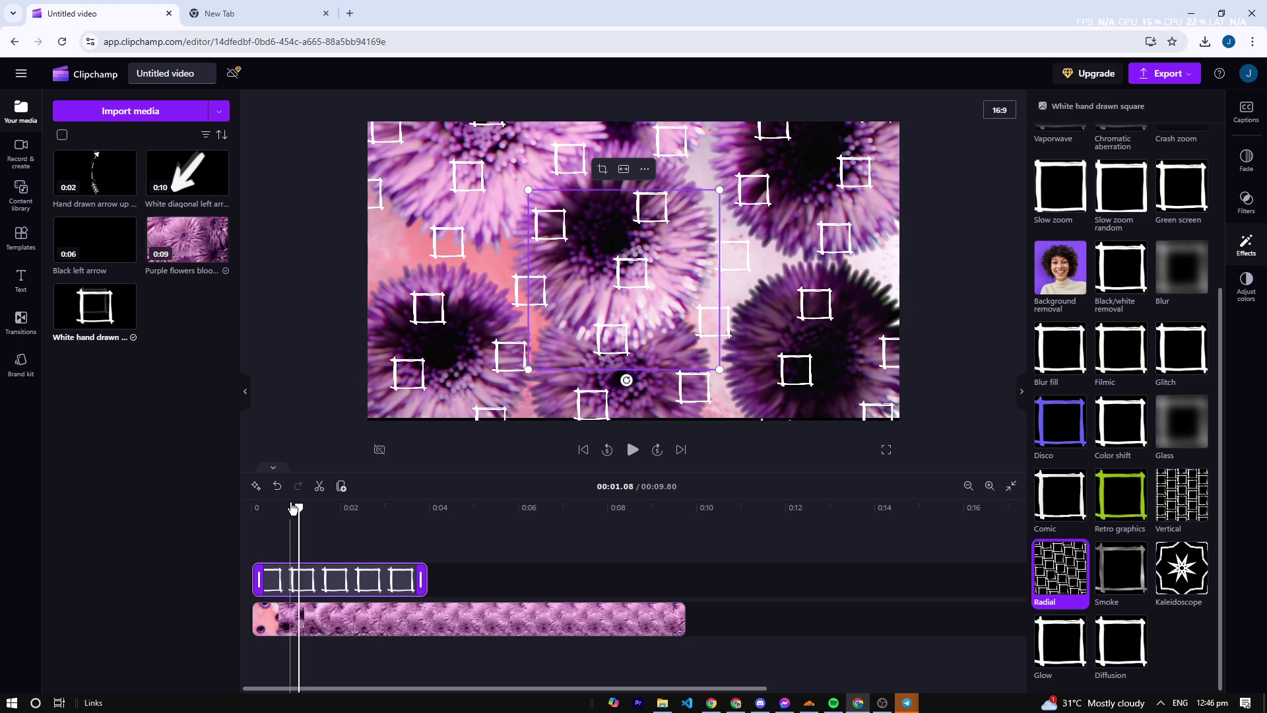
{"action": "left_click_drag", "start_coordinate": [294, 509], "coordinate": [312, 513]}
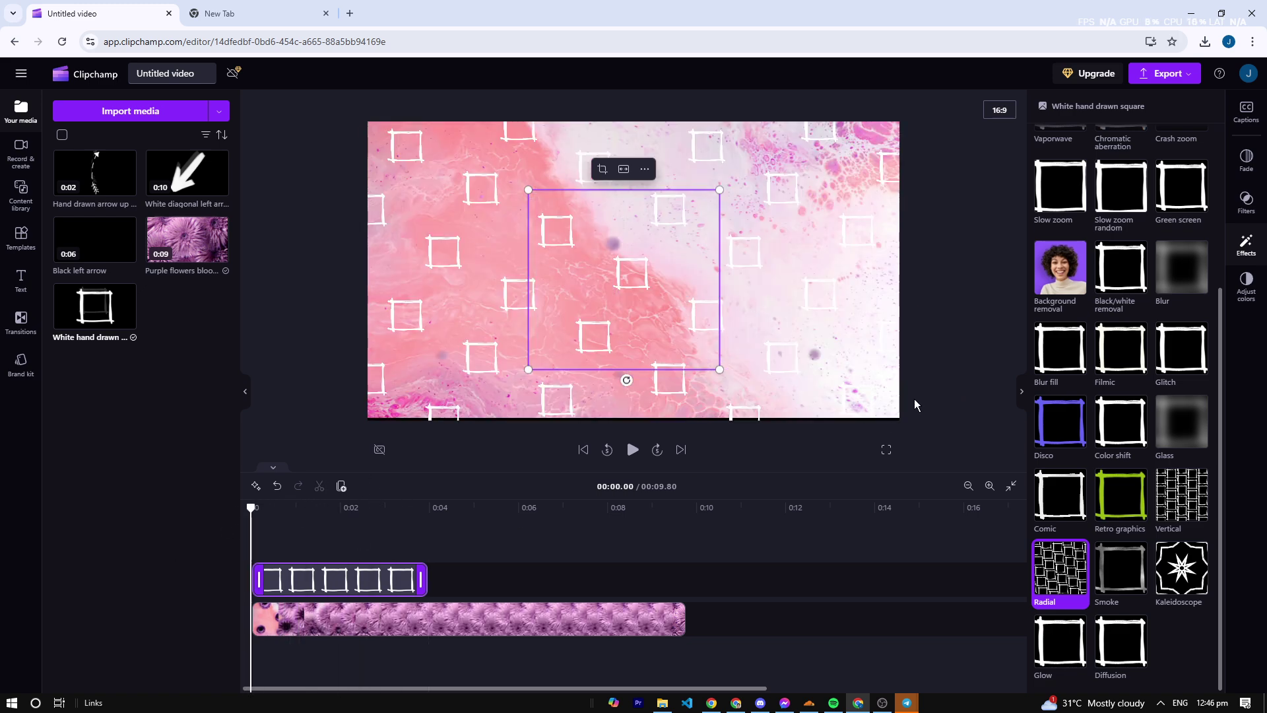
{"action": "left_click", "coordinate": [1247, 243]}
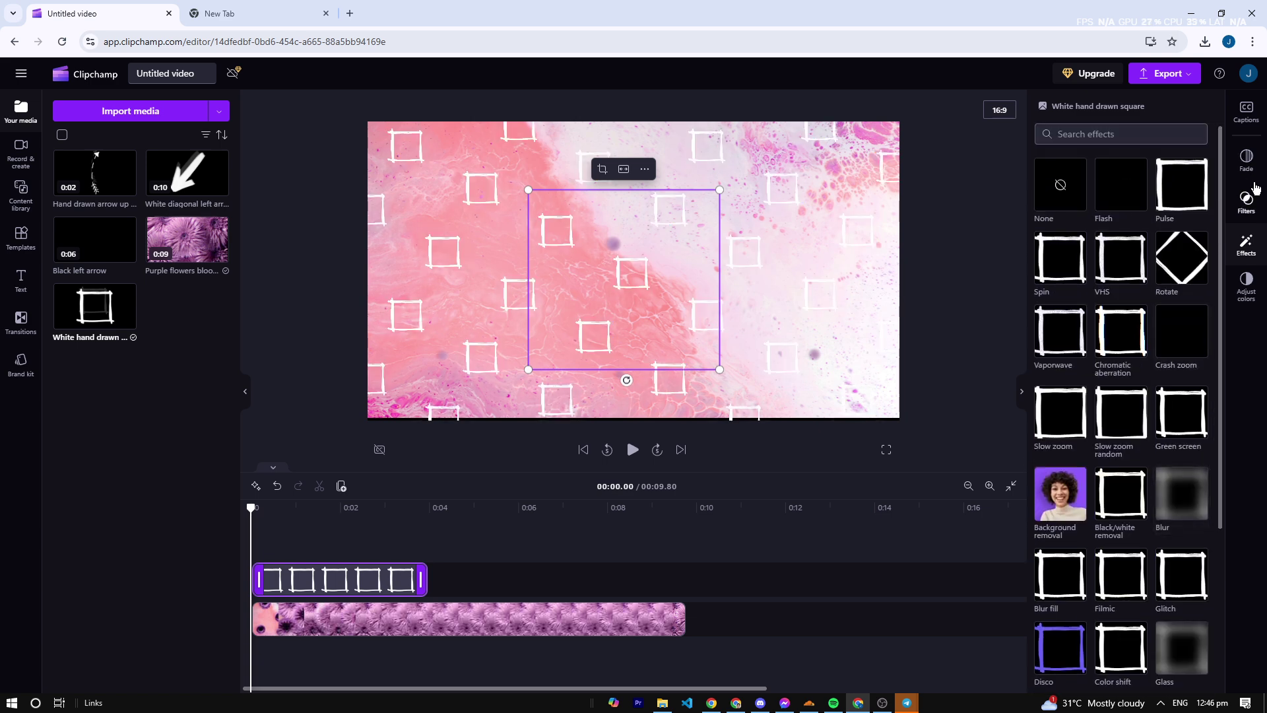
{"action": "left_click", "coordinate": [1249, 200]}
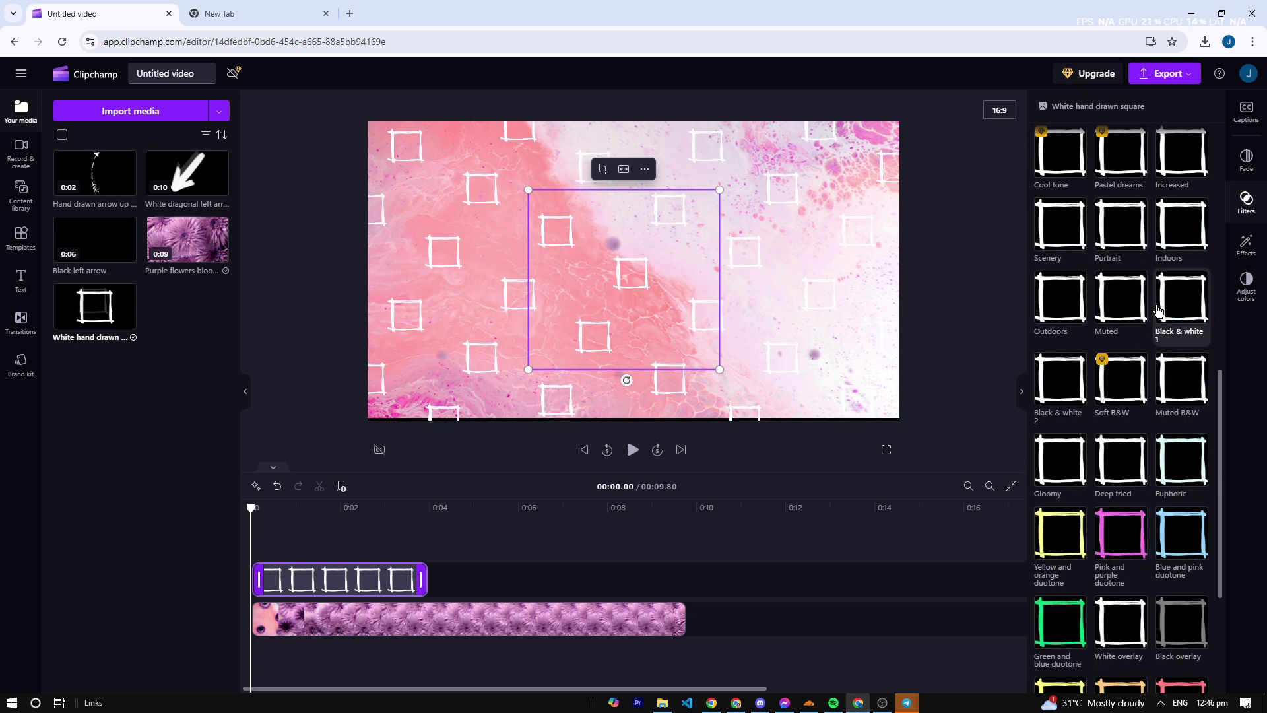
{"action": "left_click", "coordinate": [1247, 243]}
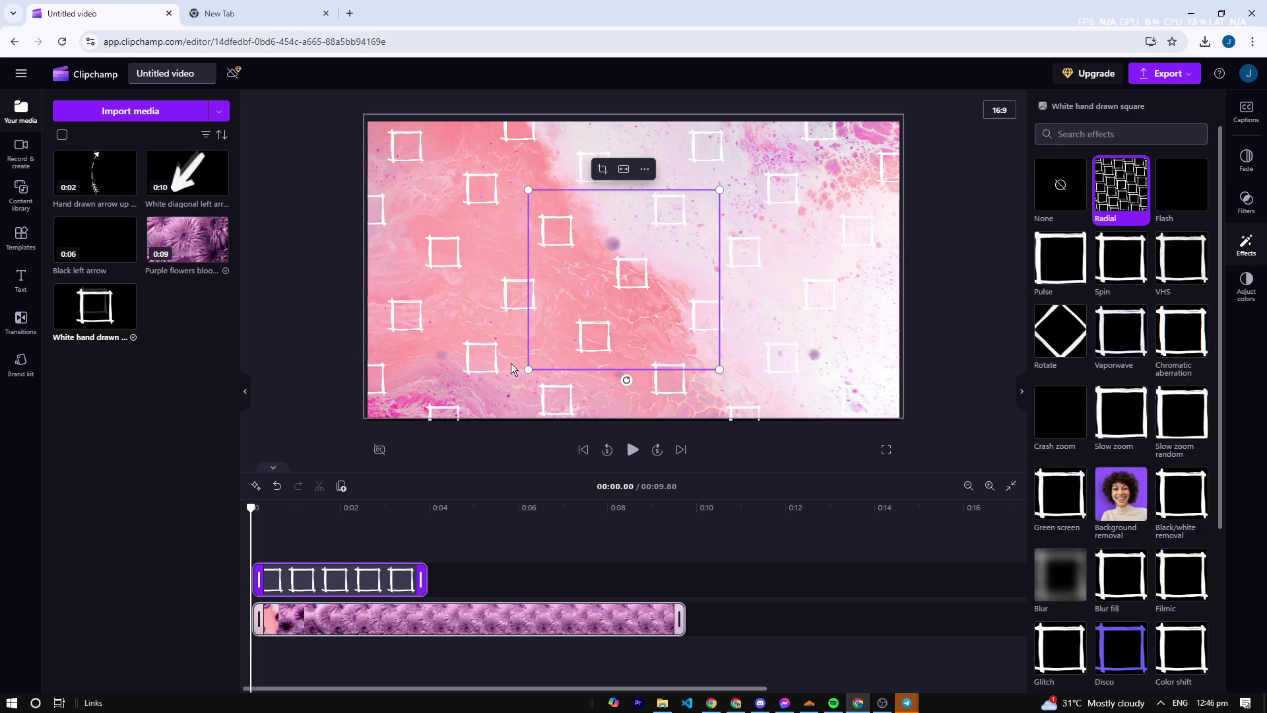
{"action": "key", "text": "space"}
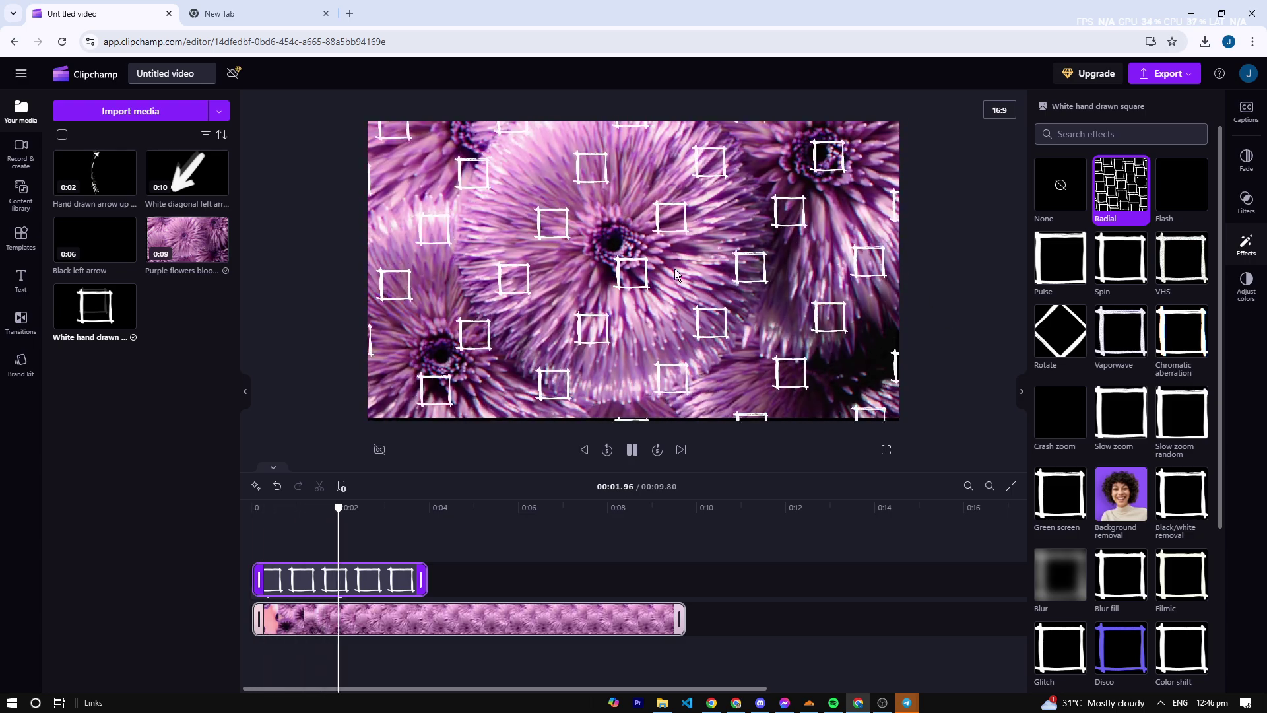
{"action": "key", "text": "space"}
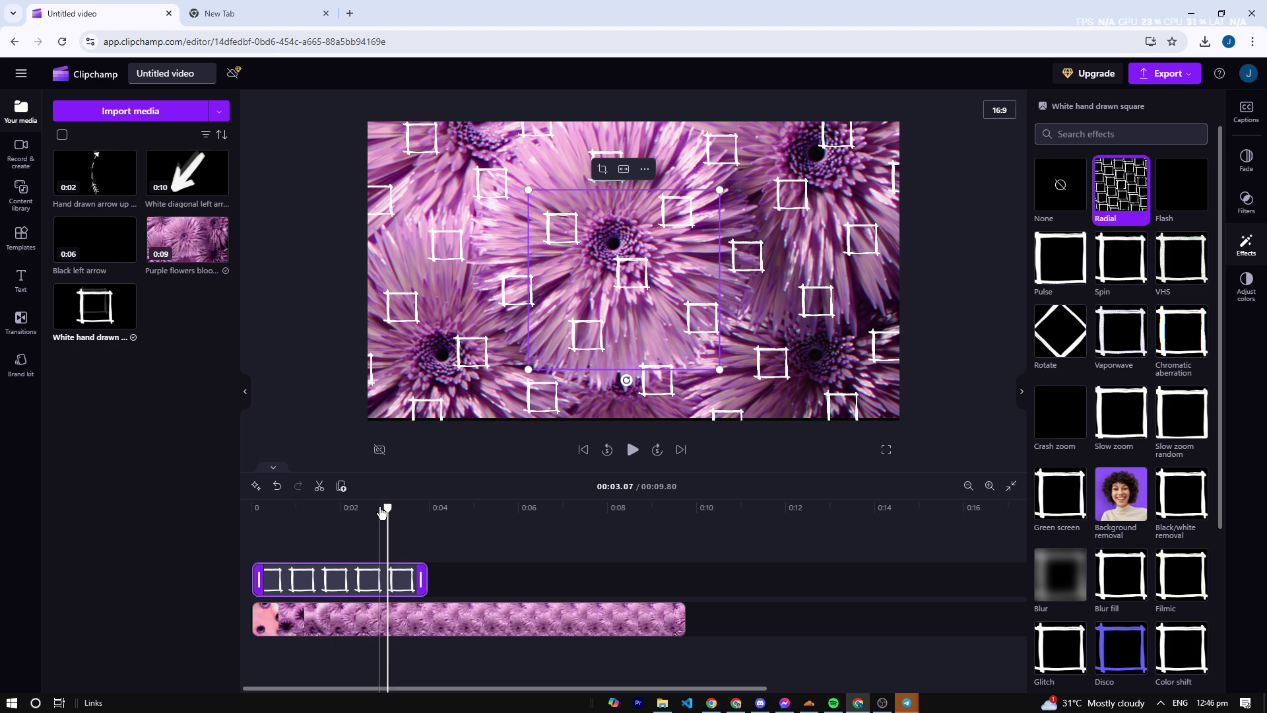
{"action": "key", "text": "Home"}
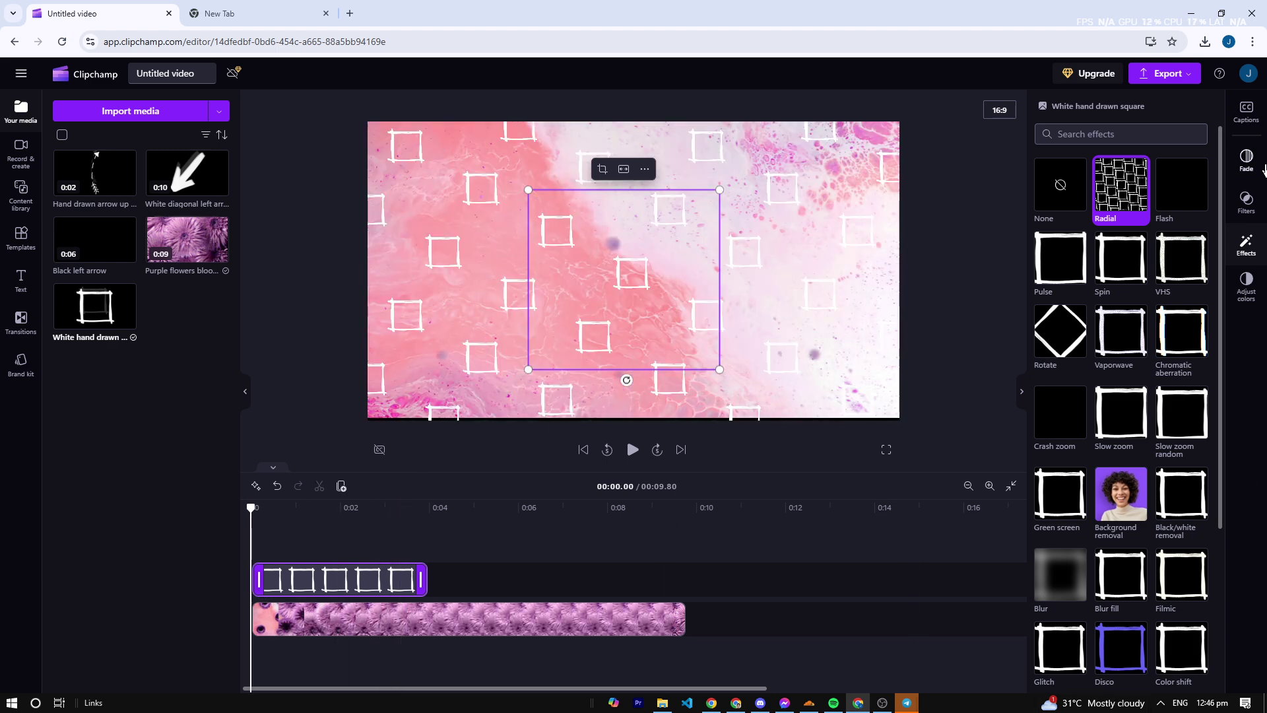
Preview the square overlay's 2-second fade in and fade out, then pause playback
{"action": "left_click", "coordinate": [1248, 161]}
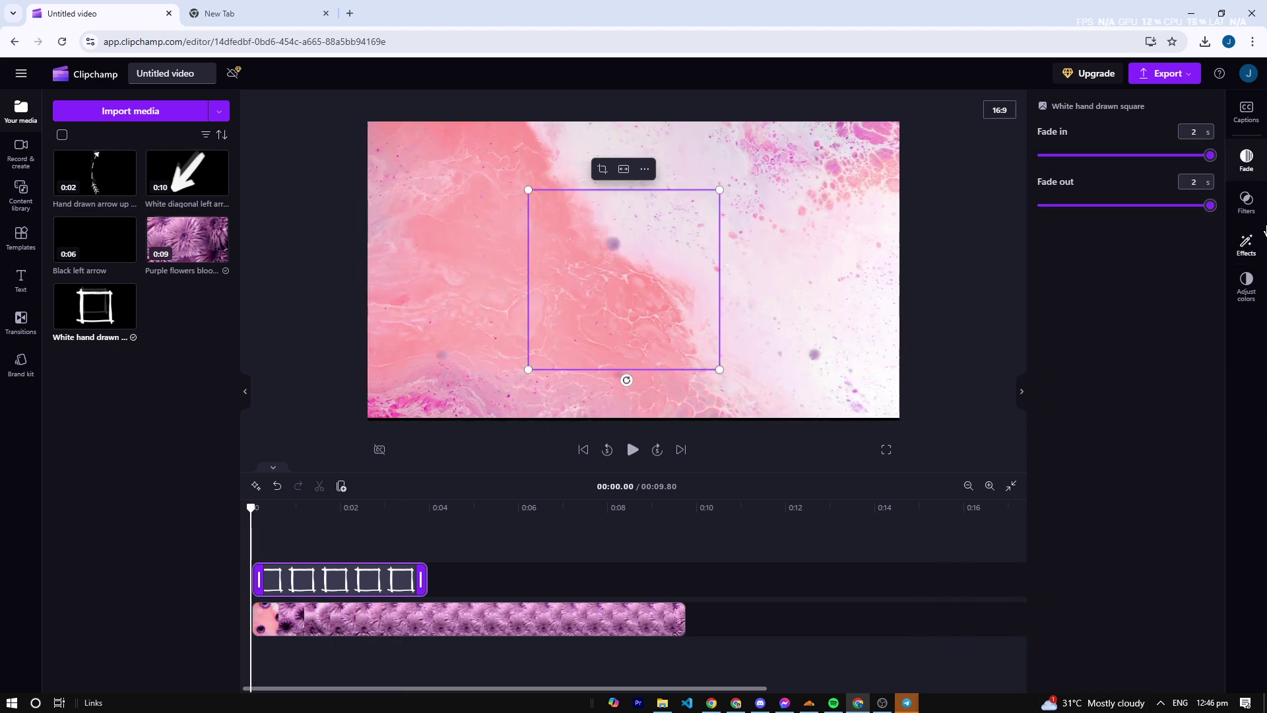
{"action": "left_click", "coordinate": [632, 450]}
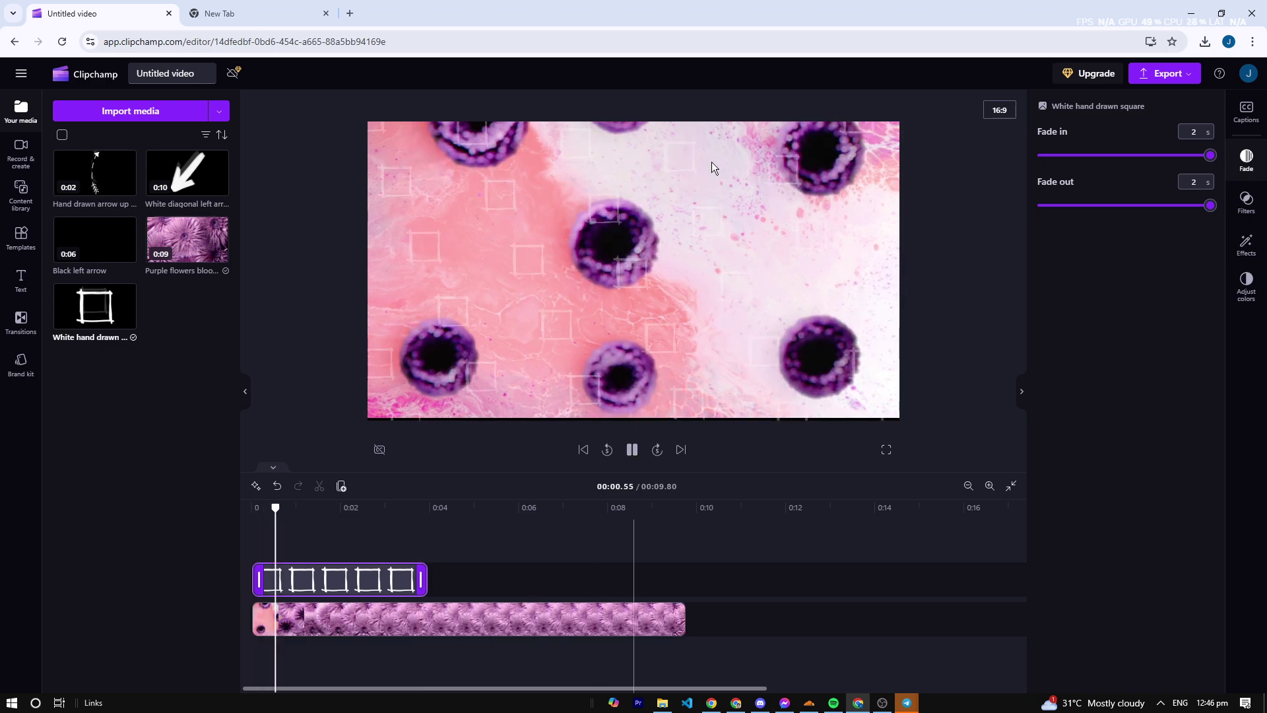
{"action": "left_click", "coordinate": [350, 528]}
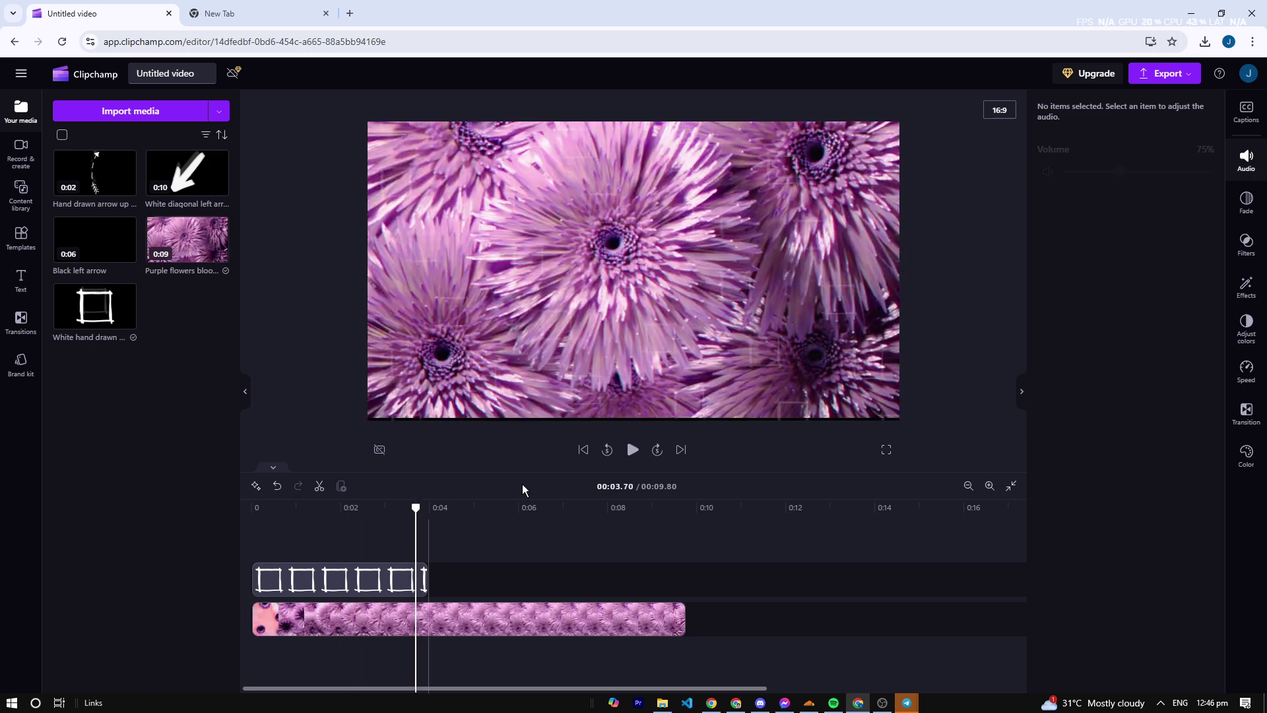
{"action": "left_click", "coordinate": [633, 450]}
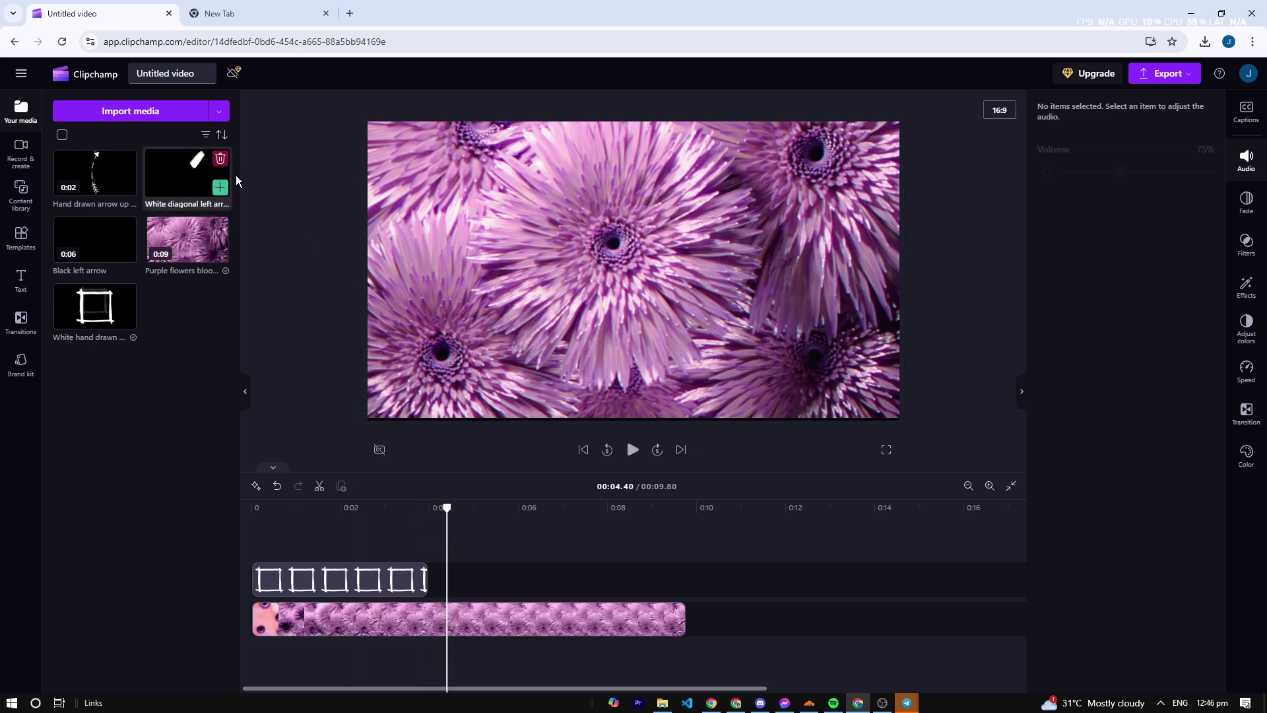
Place the White diagonal left arrow clip on the timeline and preview it
{"action": "left_click", "coordinate": [482, 568]}
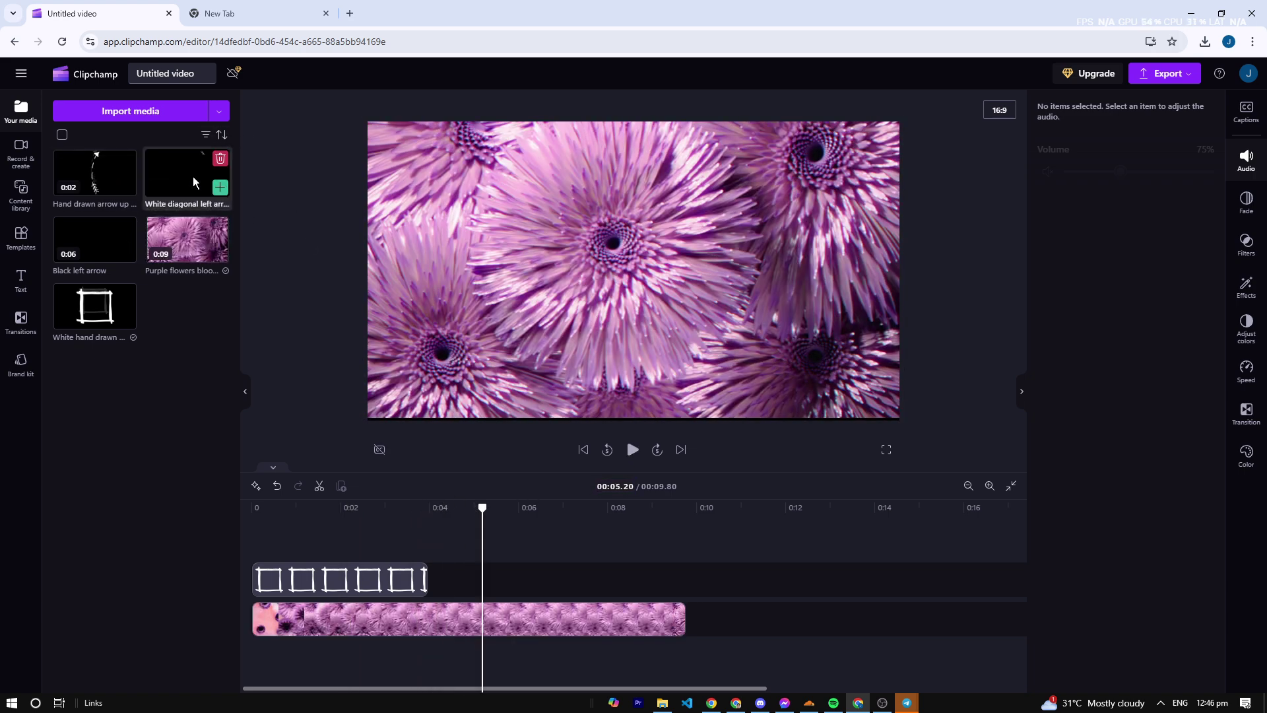
{"action": "left_click_drag", "start_coordinate": [184, 175], "coordinate": [570, 573]}
{"action": "key", "text": "space"}
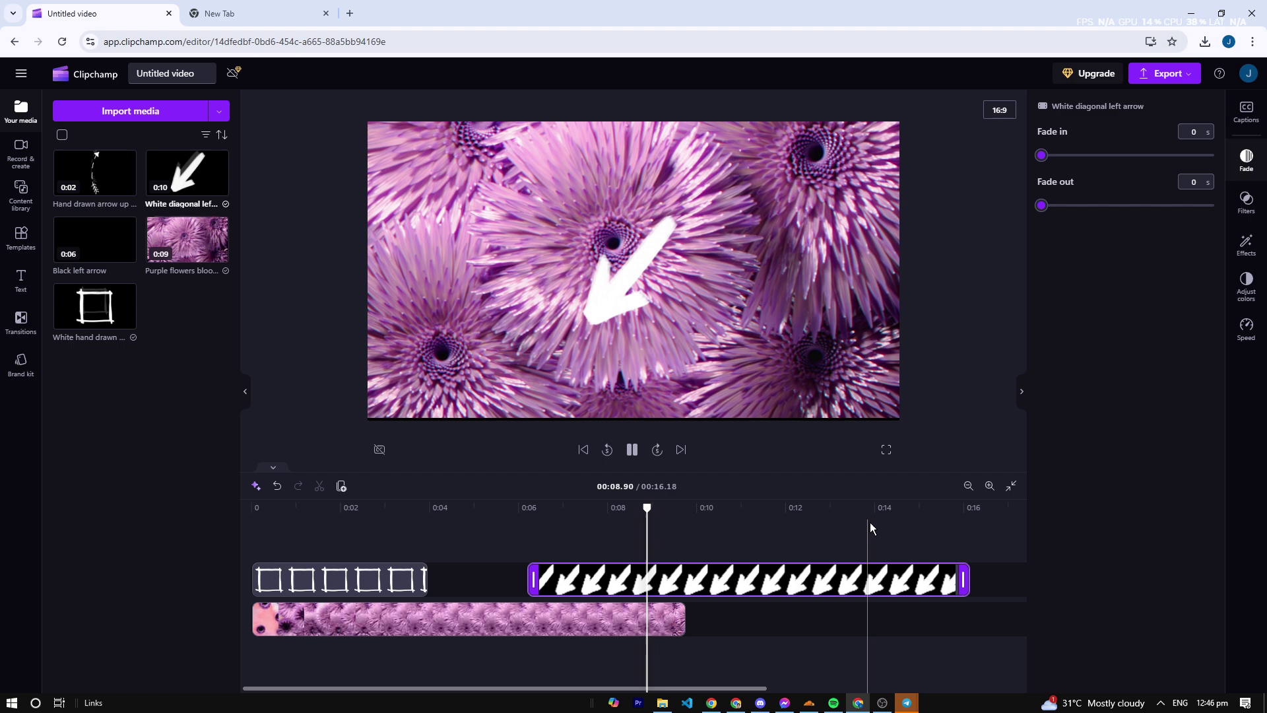
{"action": "left_click", "coordinate": [892, 509]}
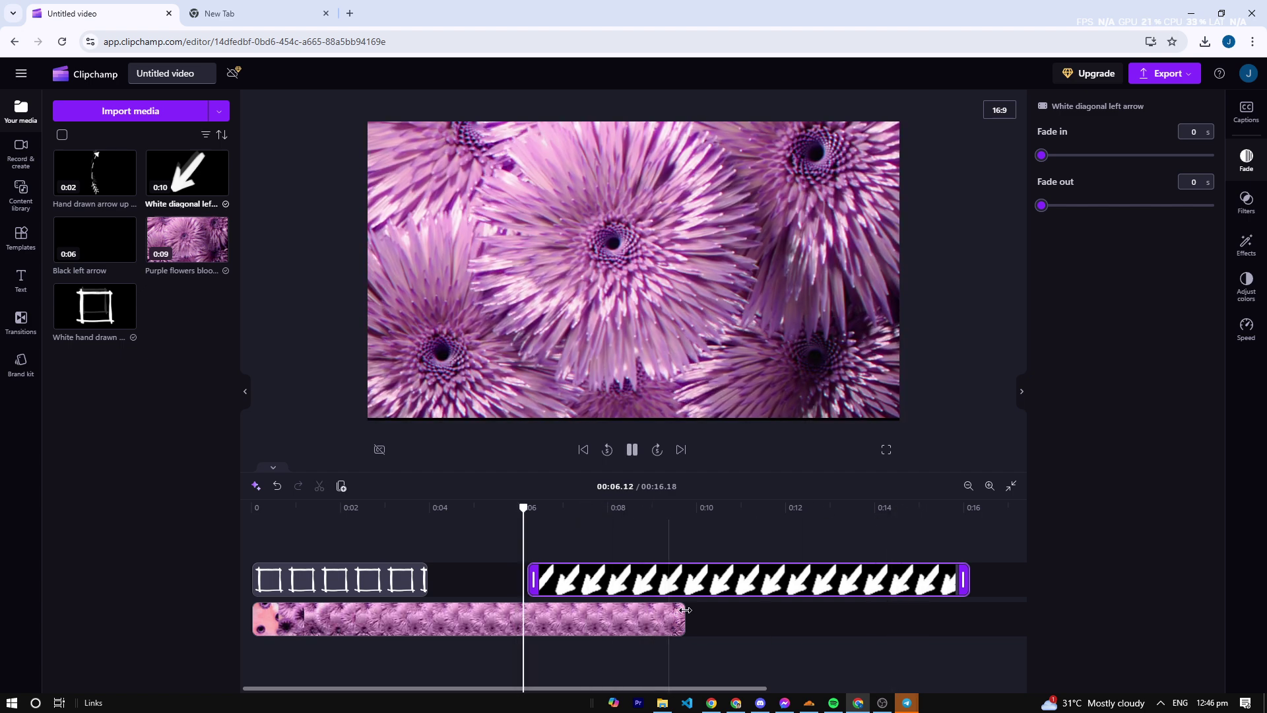
Undo the accidental flower-video move and add Hand drawn arrow up on a new top track
{"action": "left_click_drag", "start_coordinate": [682, 619], "coordinate": [946, 620]}
{"action": "key", "text": "ctrl+z"}
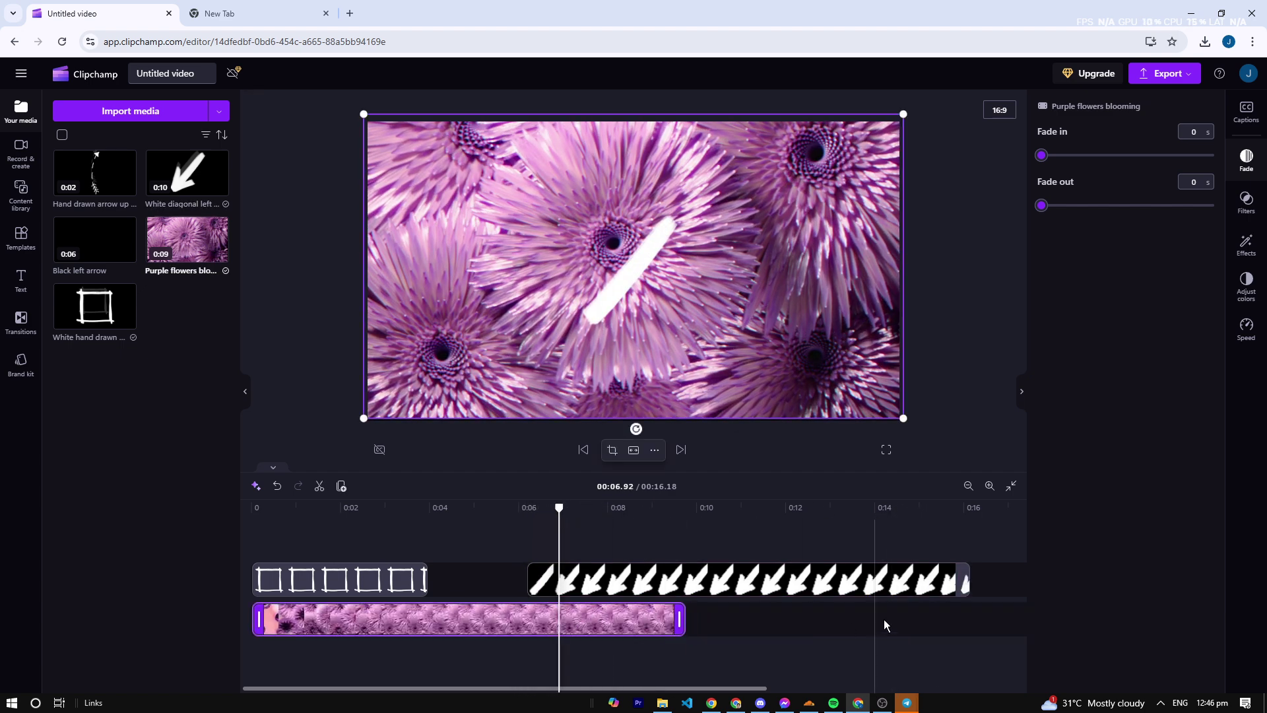
{"action": "key", "text": "space"}
{"action": "key", "text": "space"}
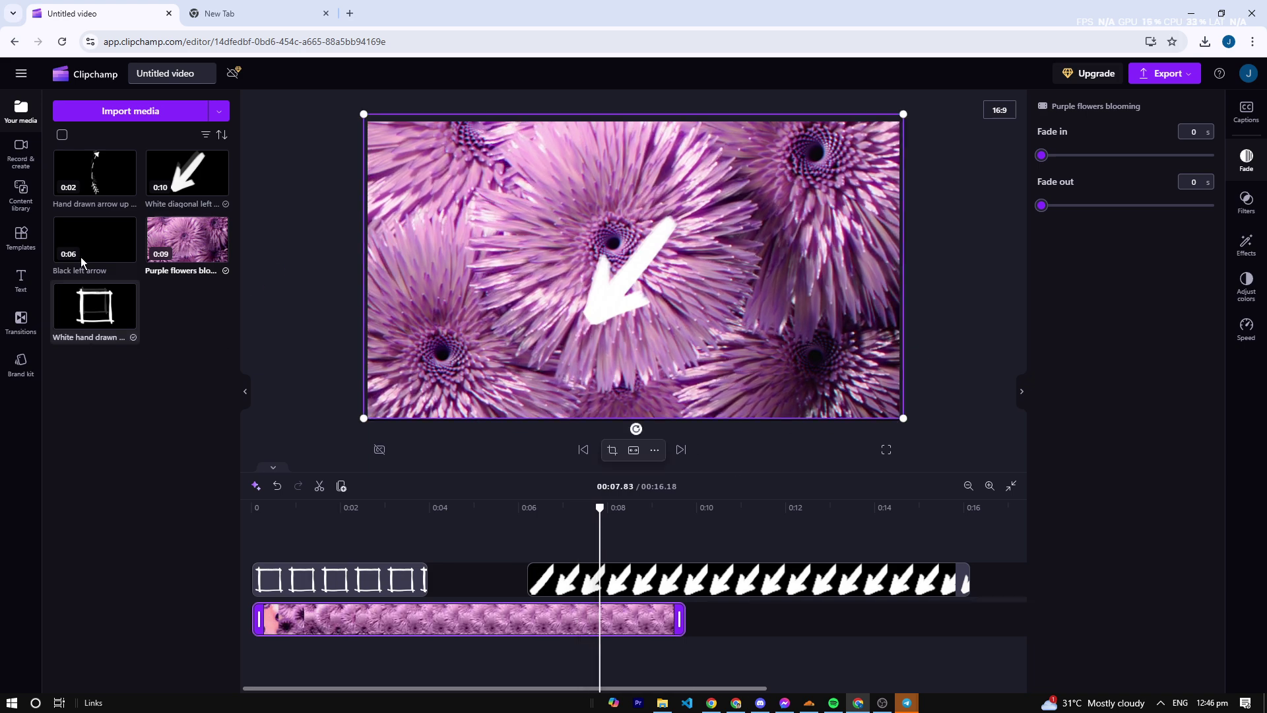
{"action": "left_click_drag", "start_coordinate": [94, 173], "coordinate": [586, 554]}
Rotate the white diagonal arrow to point up-right and move it to the lower-left corner
{"action": "key", "text": "space"}
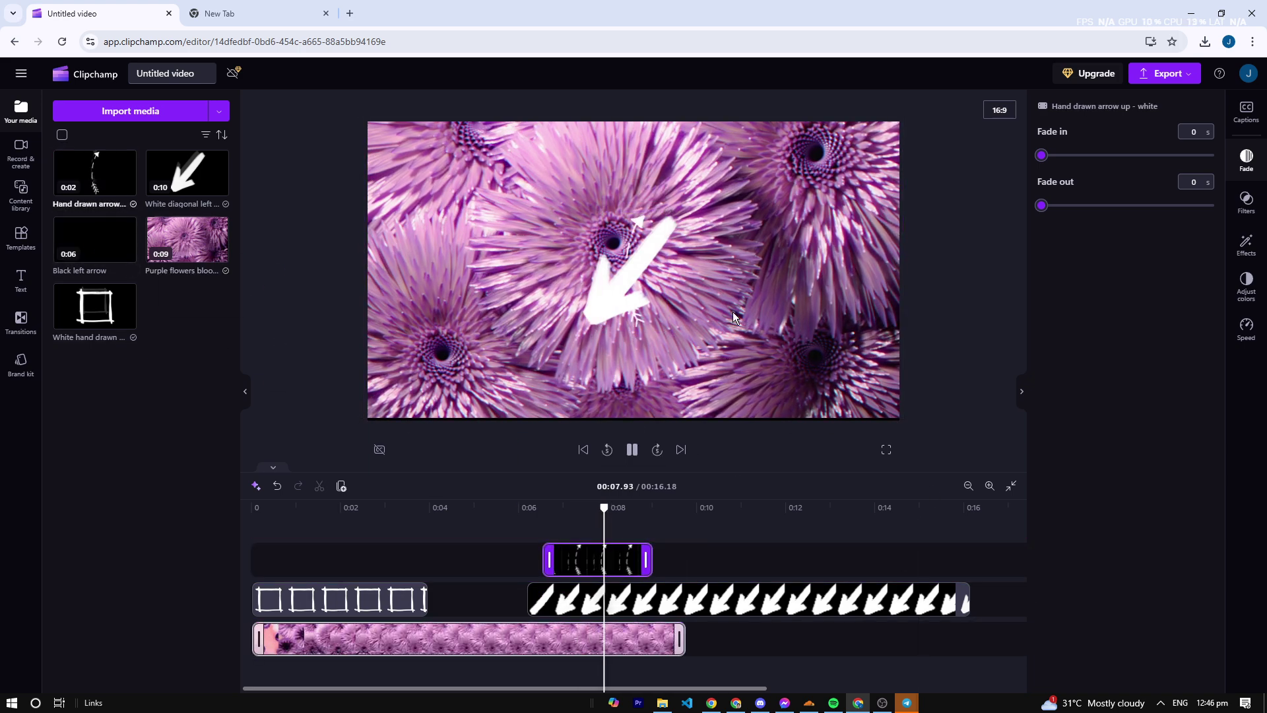
{"action": "key", "text": "space"}
{"action": "left_click", "coordinate": [635, 290]}
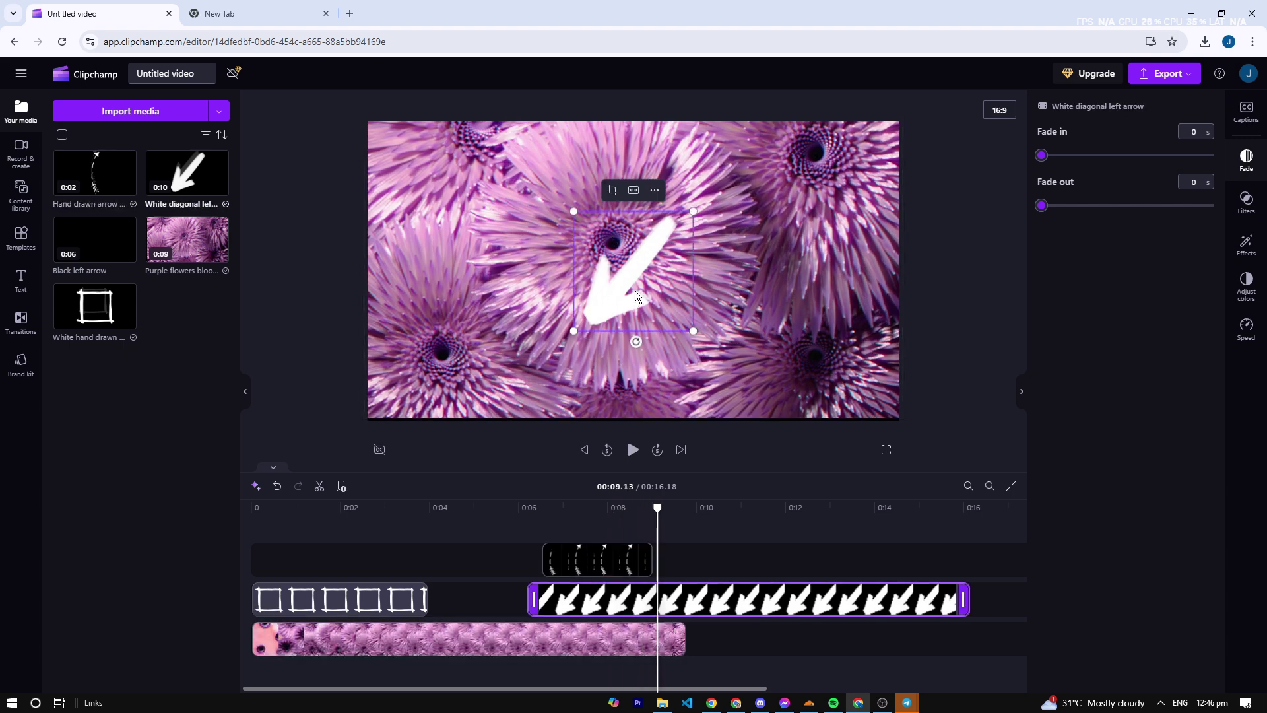
{"action": "left_click_drag", "start_coordinate": [644, 343], "coordinate": [657, 232]}
{"action": "left_click_drag", "start_coordinate": [634, 278], "coordinate": [401, 413]}
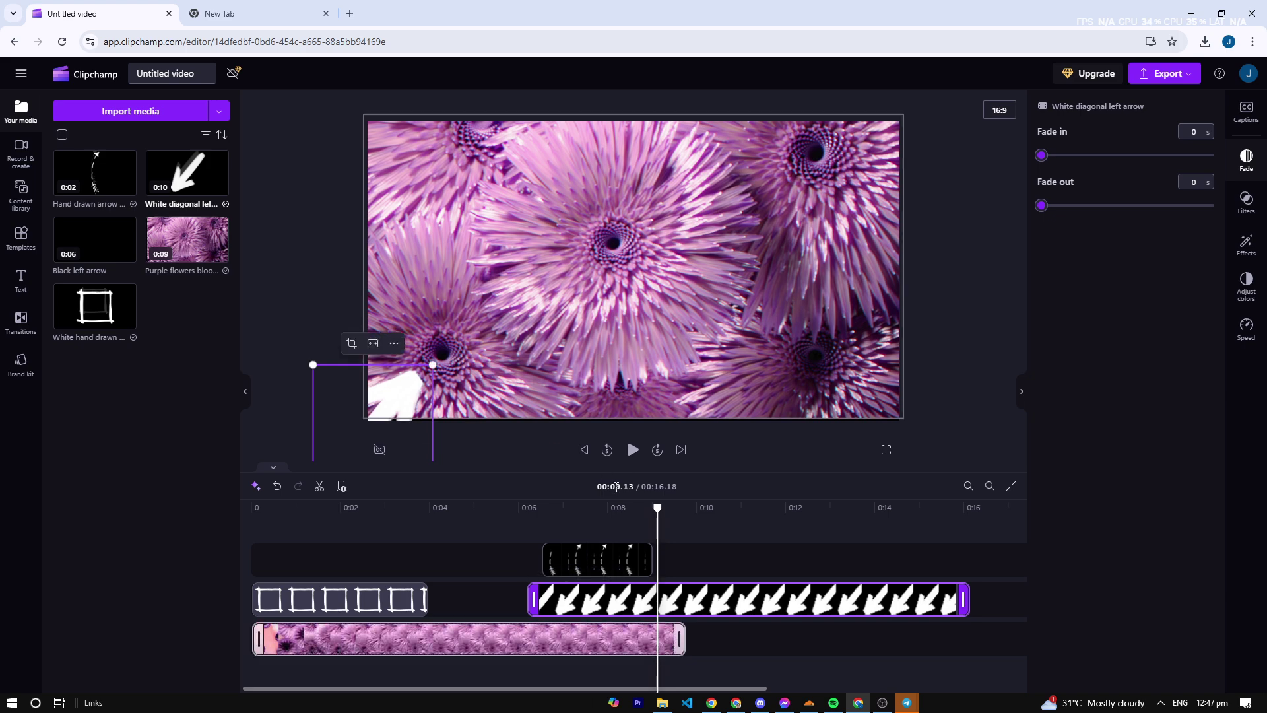
Preview the repositioned arrow from about 6 seconds, then deselect it
{"action": "left_click", "coordinate": [516, 507]}
{"action": "key", "text": "space"}
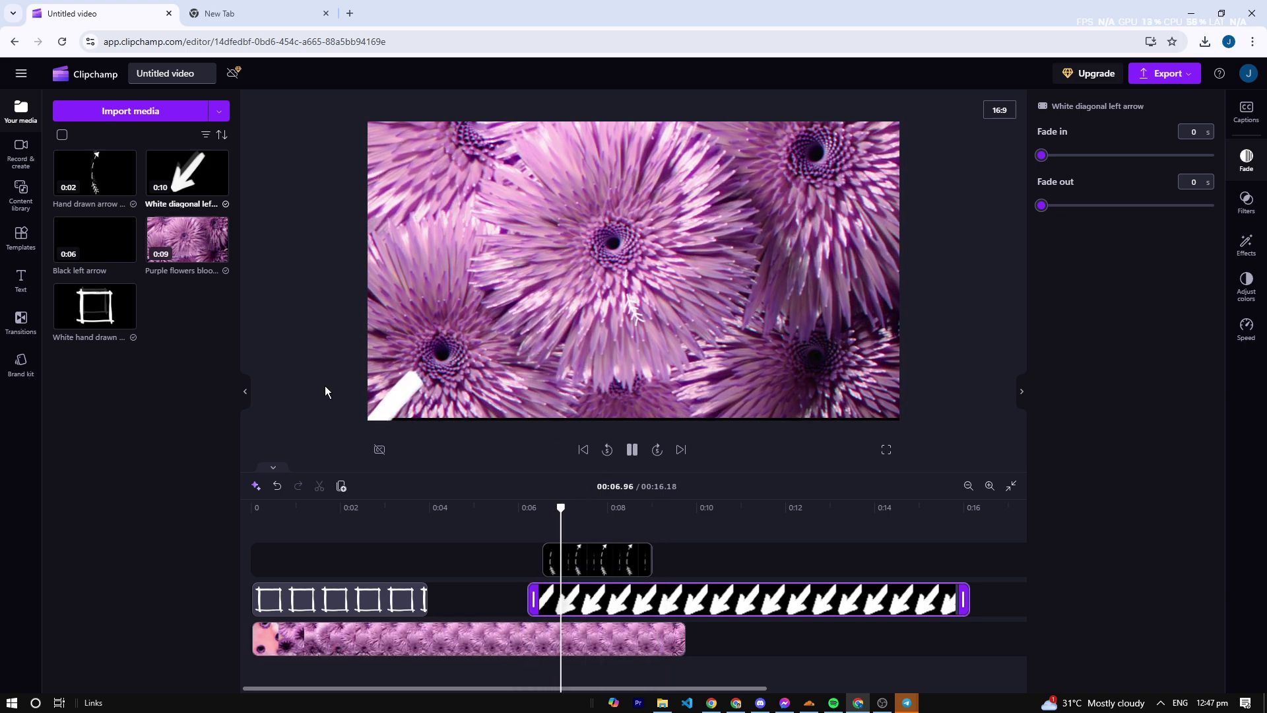
{"action": "key", "text": "space"}
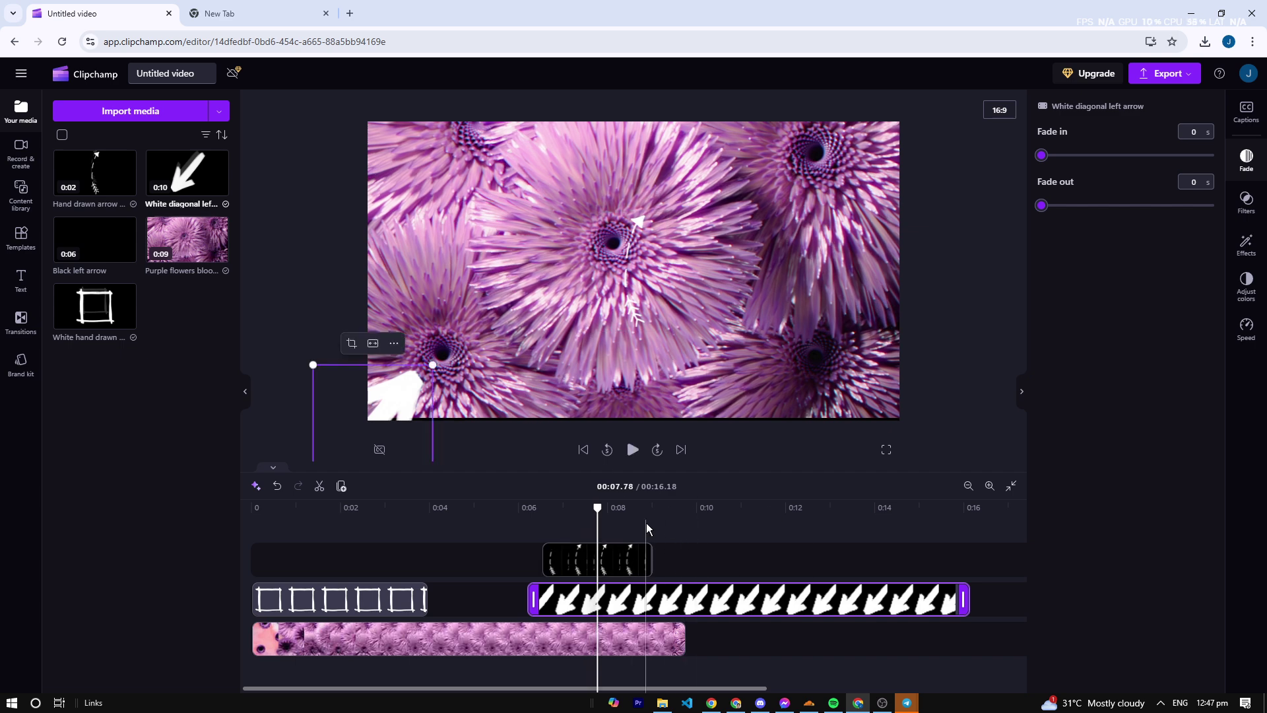
{"action": "left_click", "coordinate": [646, 528]}
{"action": "left_click", "coordinate": [564, 510]}
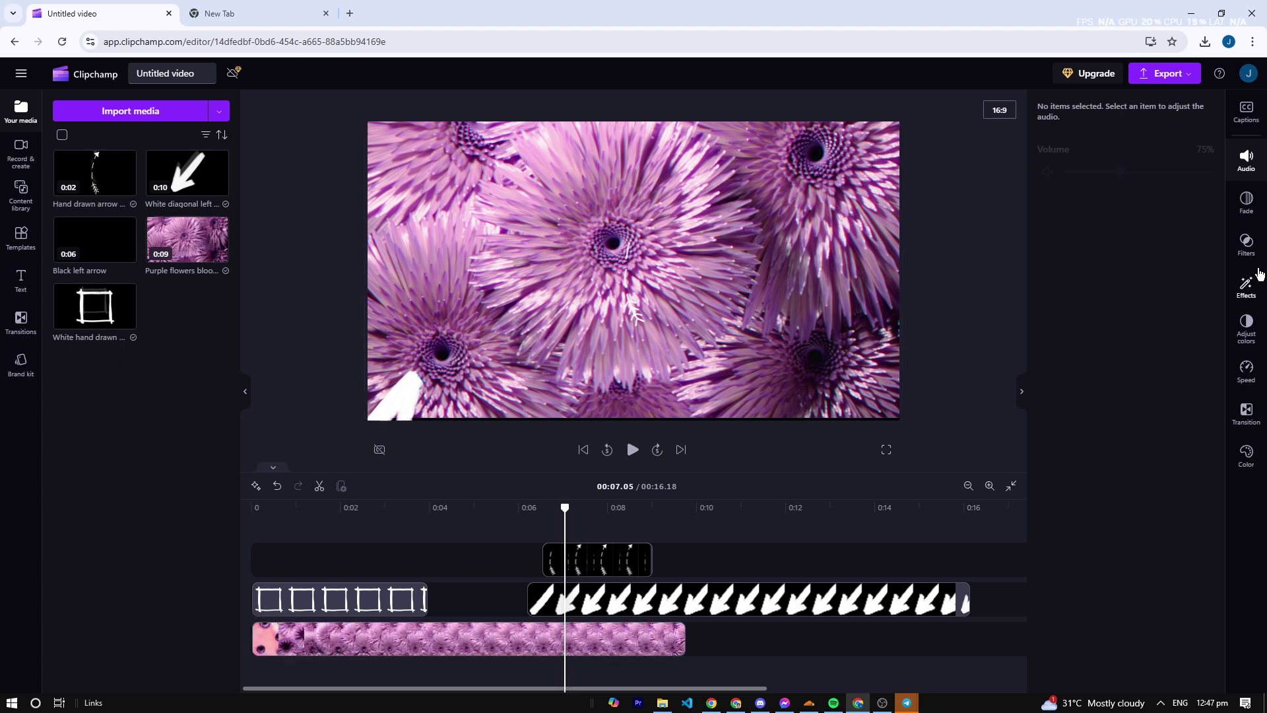
Browse the Effects, Filters and Transitions options around the 8.6-second mark
{"action": "left_click", "coordinate": [1247, 287]}
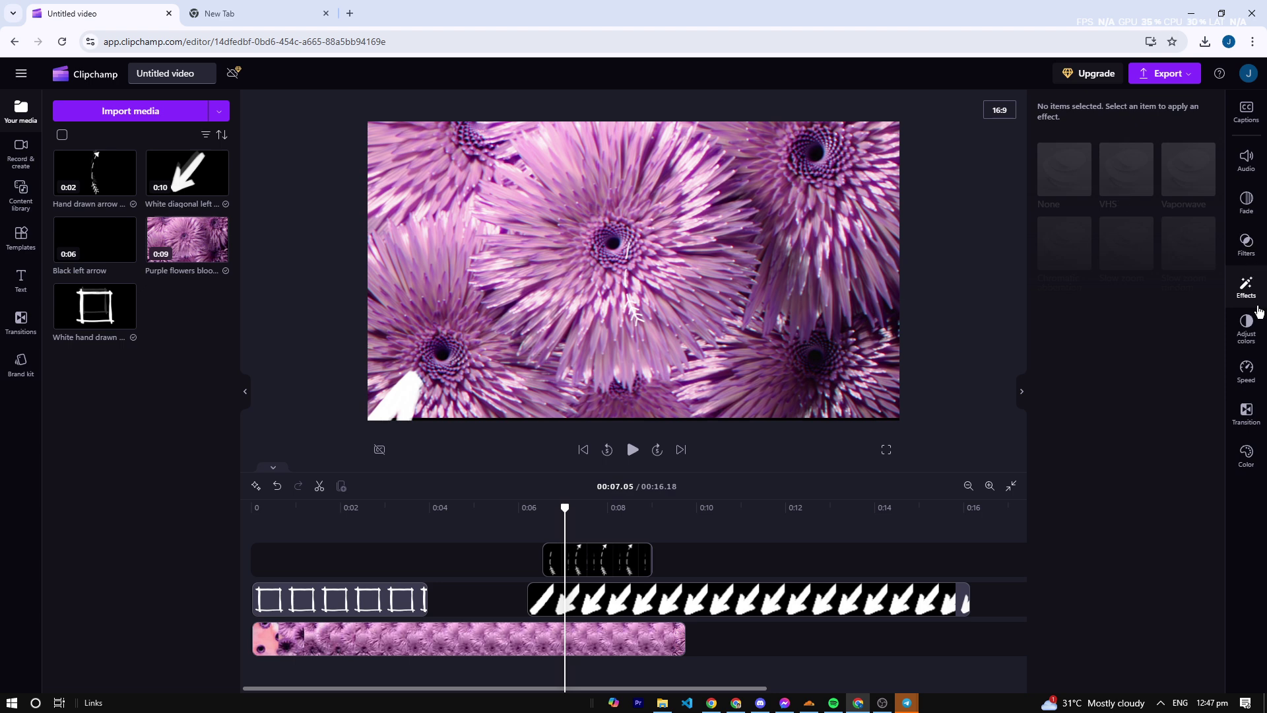
{"action": "left_click", "coordinate": [1246, 244]}
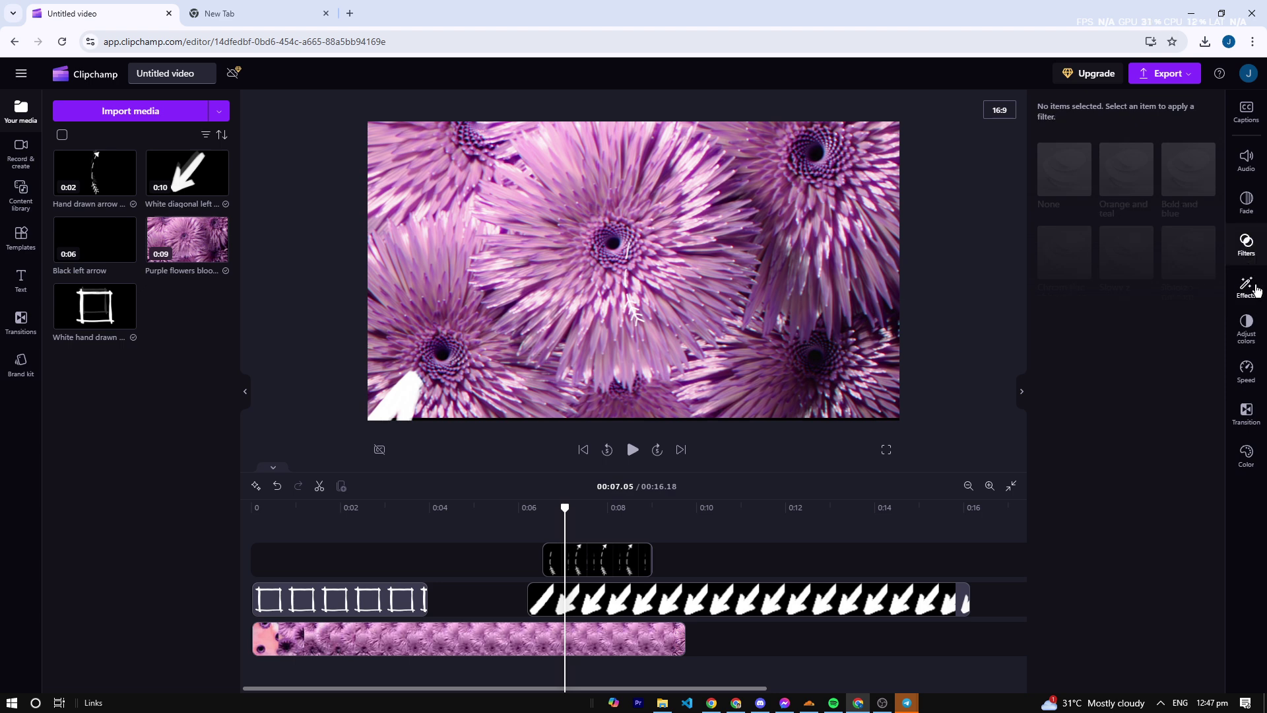
{"action": "left_click", "coordinate": [636, 618]}
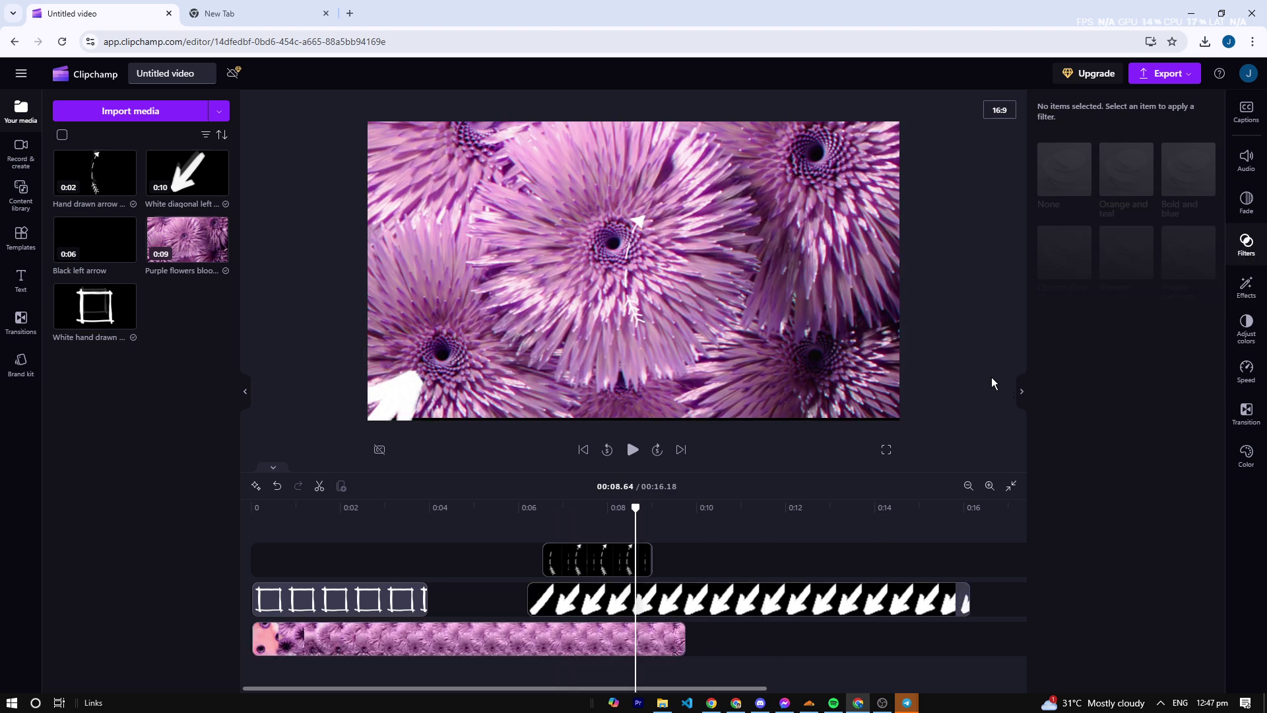
{"action": "left_click", "coordinate": [1253, 420]}
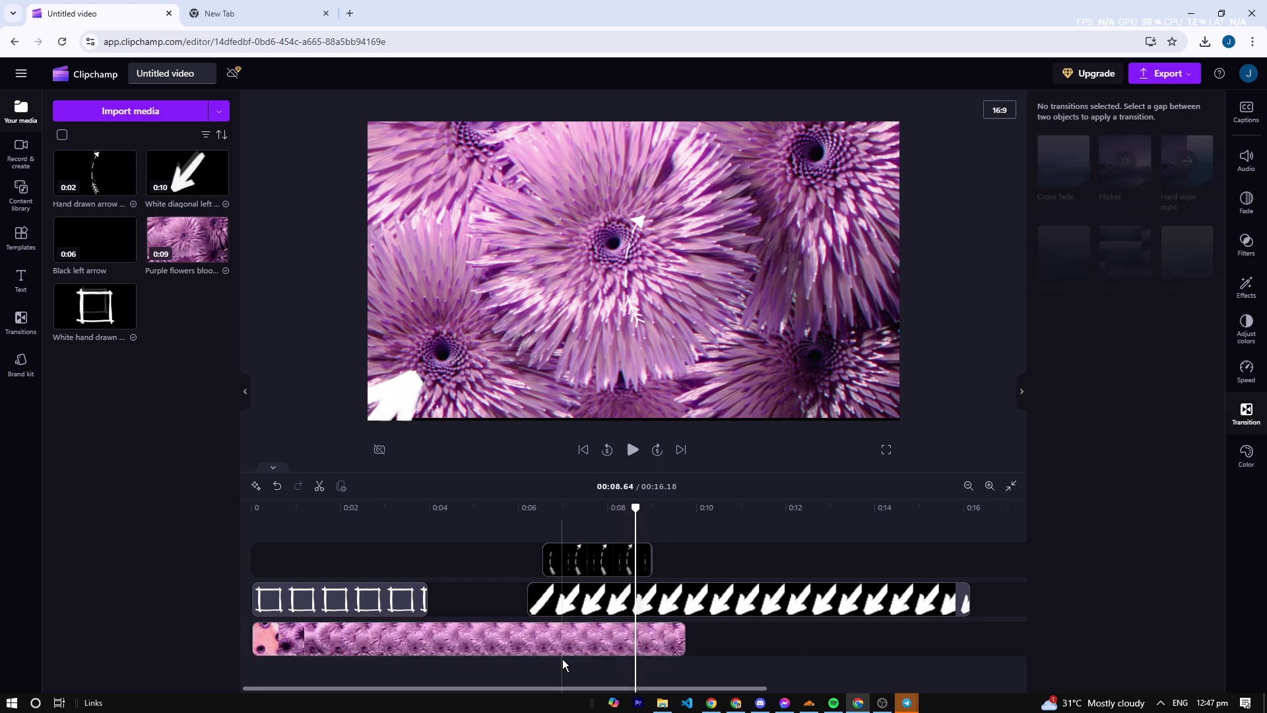
Show the white diagonal arrow clip's speed settings, still at 1x
{"action": "left_click", "coordinate": [573, 639]}
{"action": "left_click", "coordinate": [693, 599]}
{"action": "left_click", "coordinate": [1252, 329]}
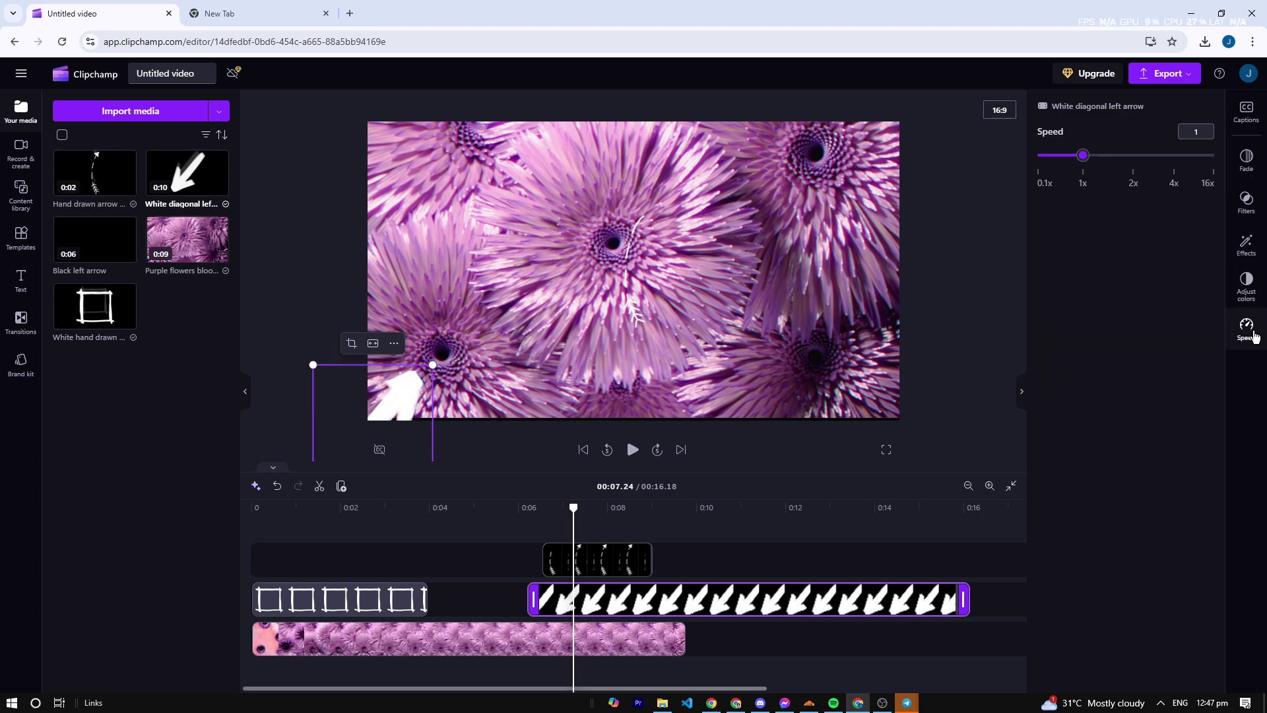